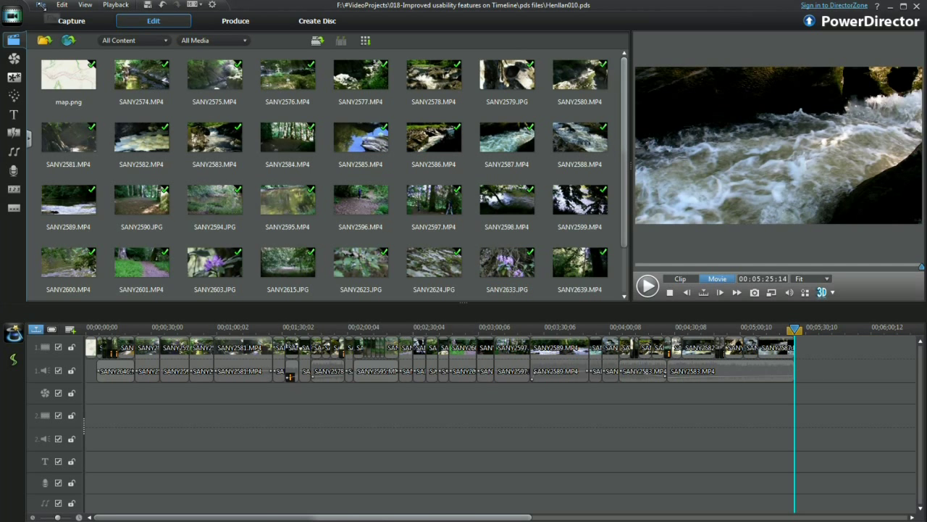
# Use File > Insert Project to pick Grosmont010.pds and confirm the merge.
pyautogui.click(40, 6)
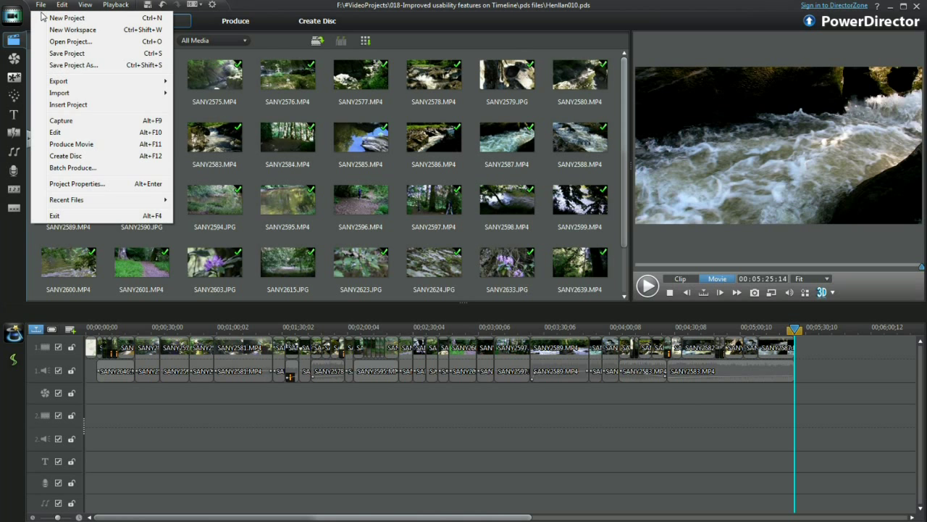
pyautogui.click(69, 105)
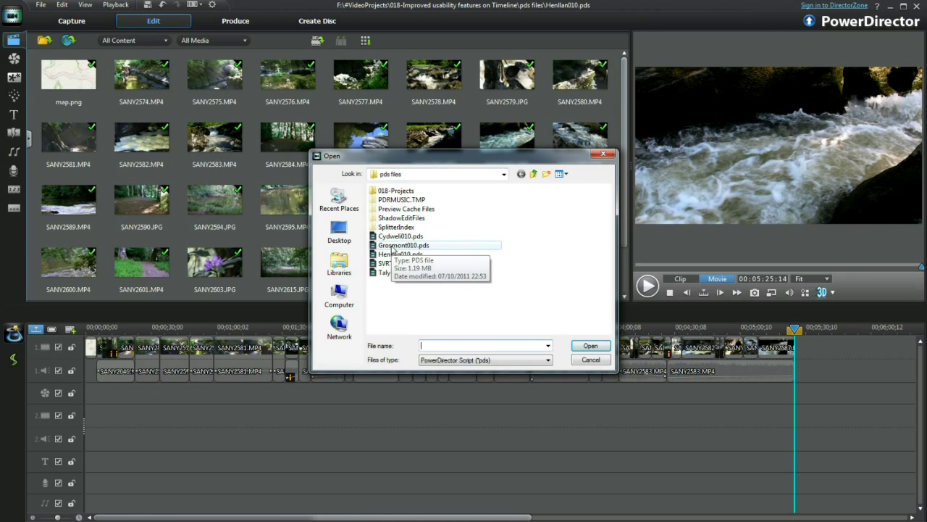
pyautogui.click(392, 246)
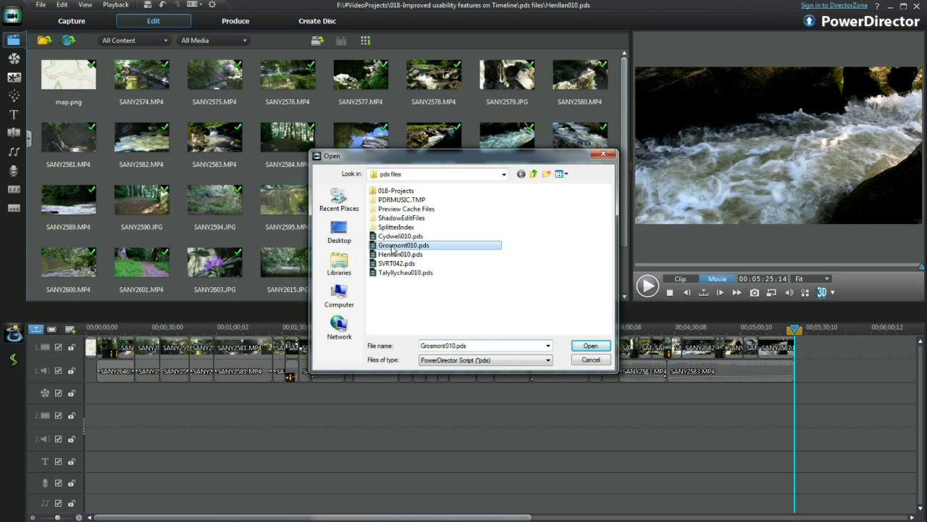
pyautogui.click(591, 348)
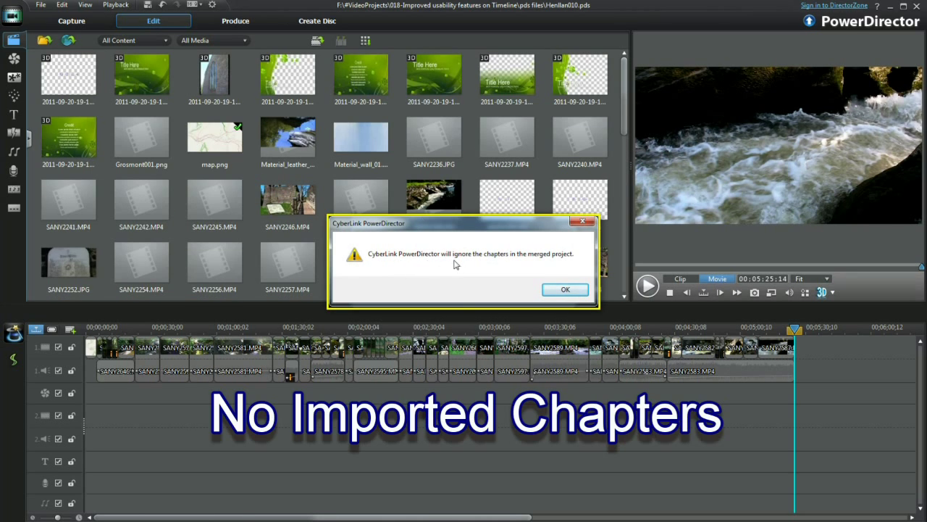
# Accept the warning that Grosmont010's chapters will be ignored.
pyautogui.click(561, 291)
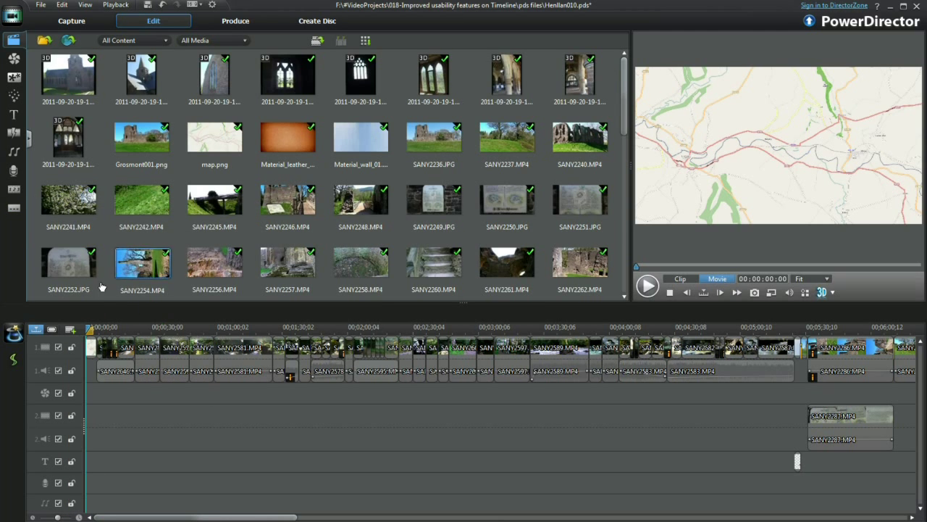
# Check the chapters, then insert Cydweli010.pds at the playhead.
pyautogui.click(14, 190)
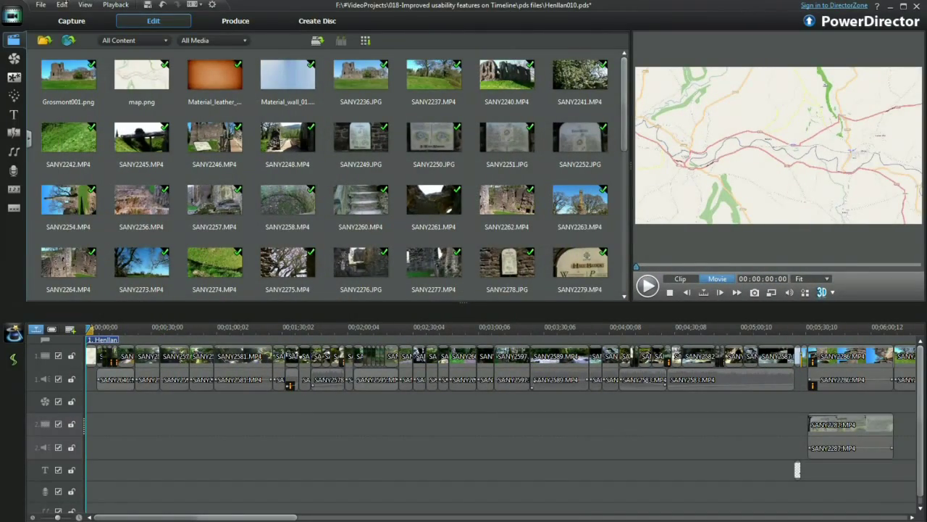
pyautogui.click(41, 5)
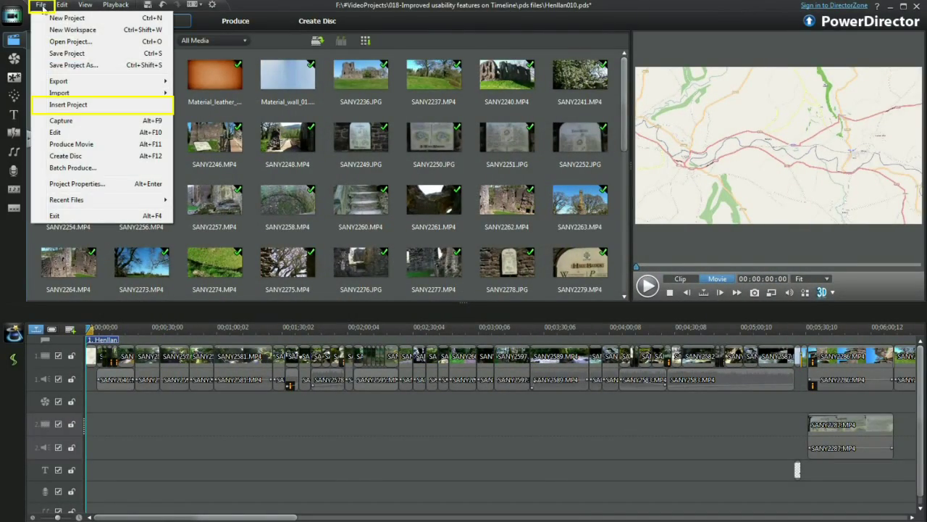
pyautogui.click(58, 105)
pyautogui.click(391, 236)
pyautogui.click(589, 345)
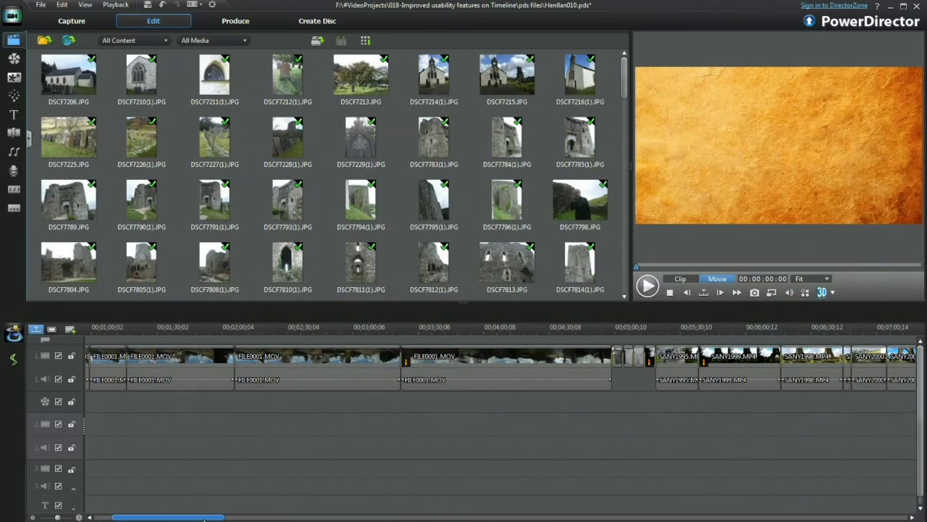
# Adjust the timeline view and select the SANY1998.MP4 clip.
pyautogui.moveTo(199, 519); pyautogui.dragTo(264, 519)
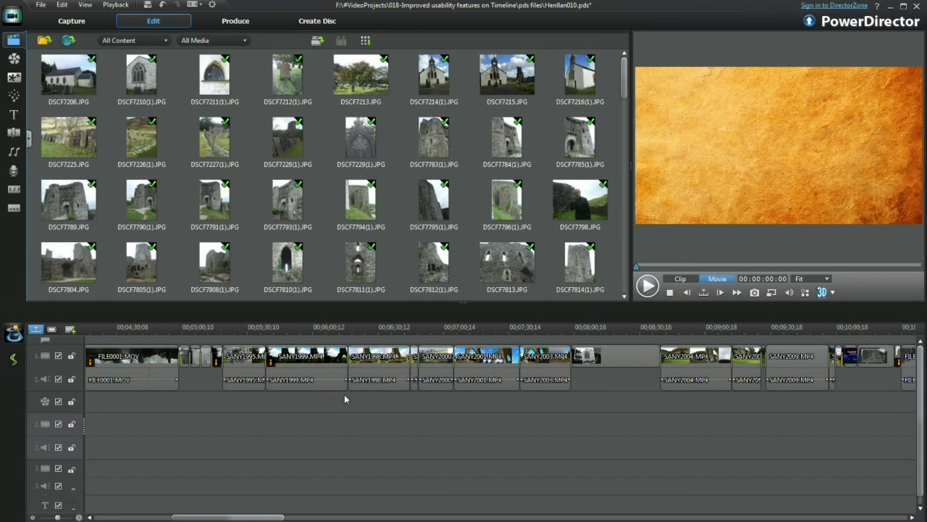
pyautogui.click(384, 359)
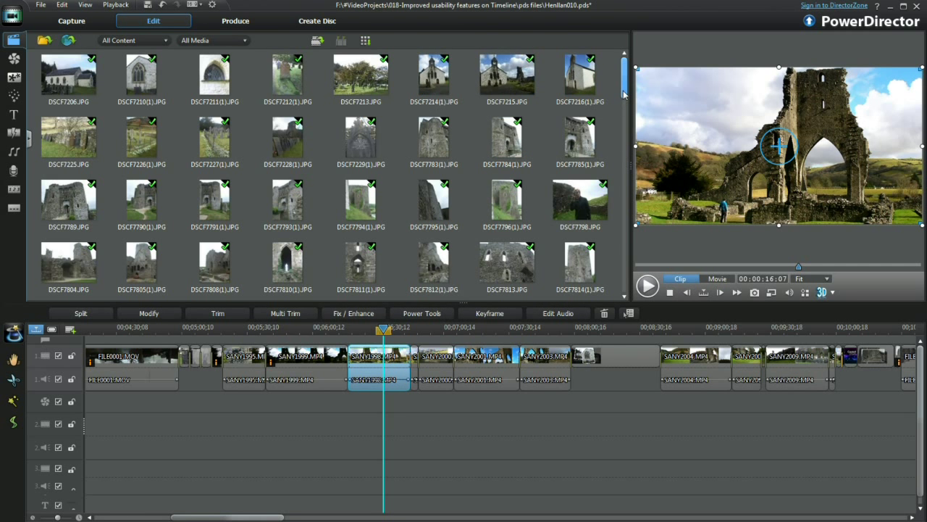
pyautogui.moveTo(624, 94); pyautogui.dragTo(617, 254)
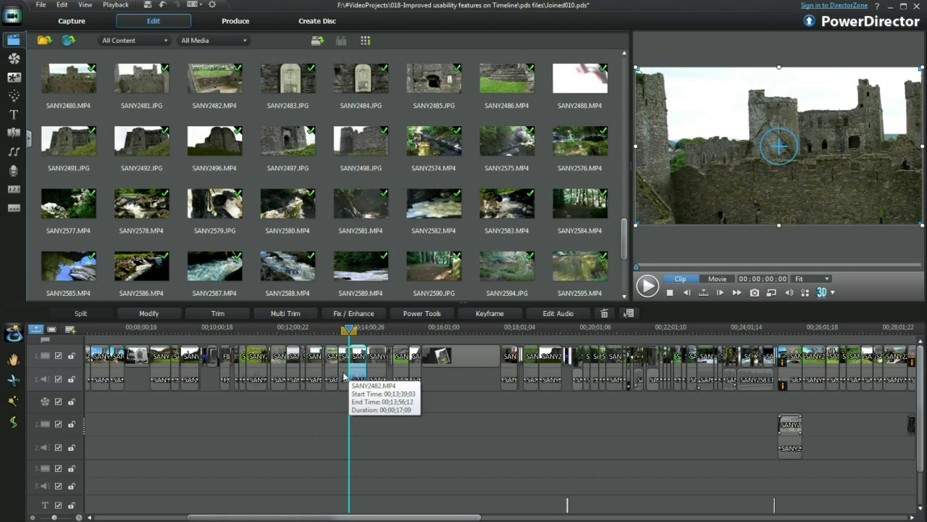
# Remove the SANY2482 clip from track 1, leaving its gap.
pyautogui.click(350, 375)
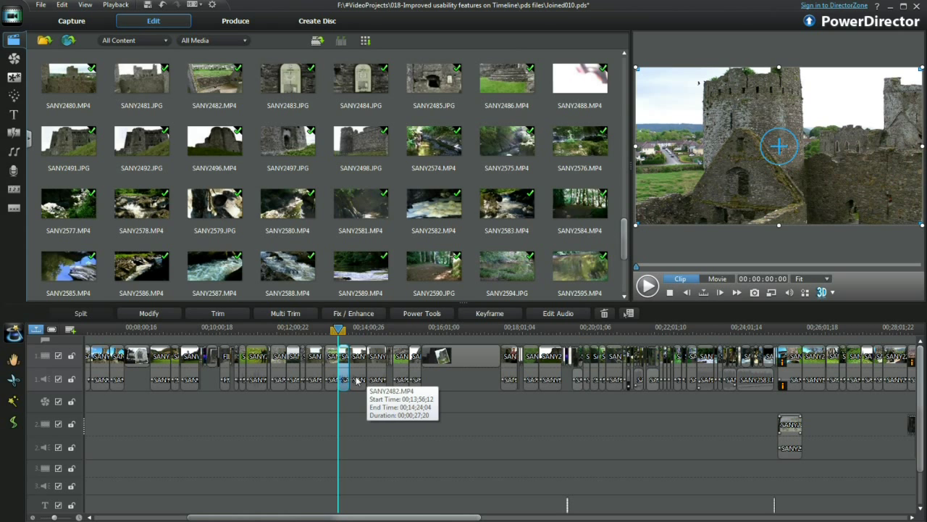
pyautogui.click(354, 376)
pyautogui.rightClick(362, 376)
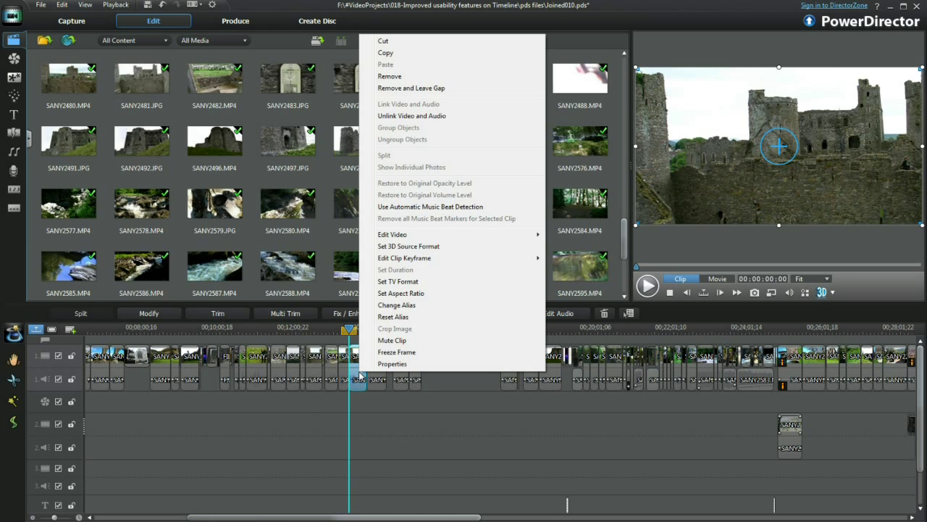
pyautogui.click(423, 90)
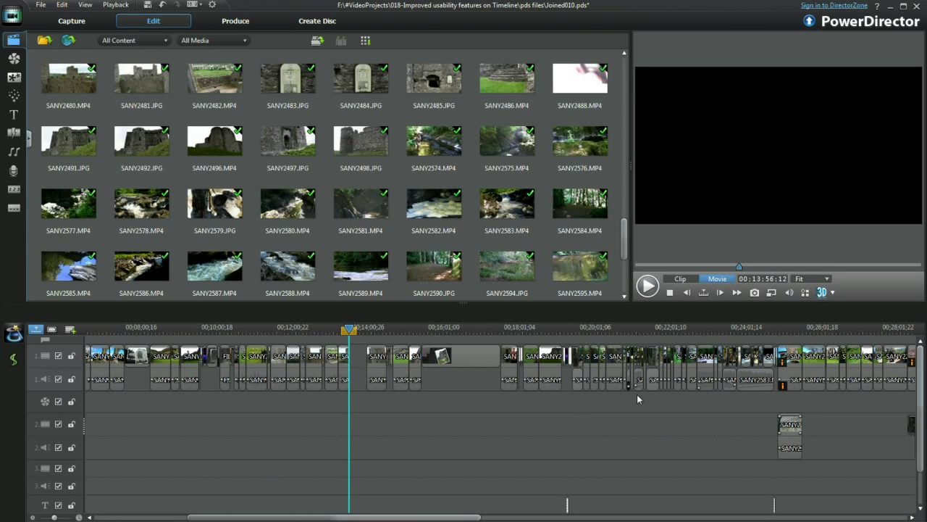
# Close the two gaps on track 1 so later clips shift left.
pyautogui.click(605, 375)
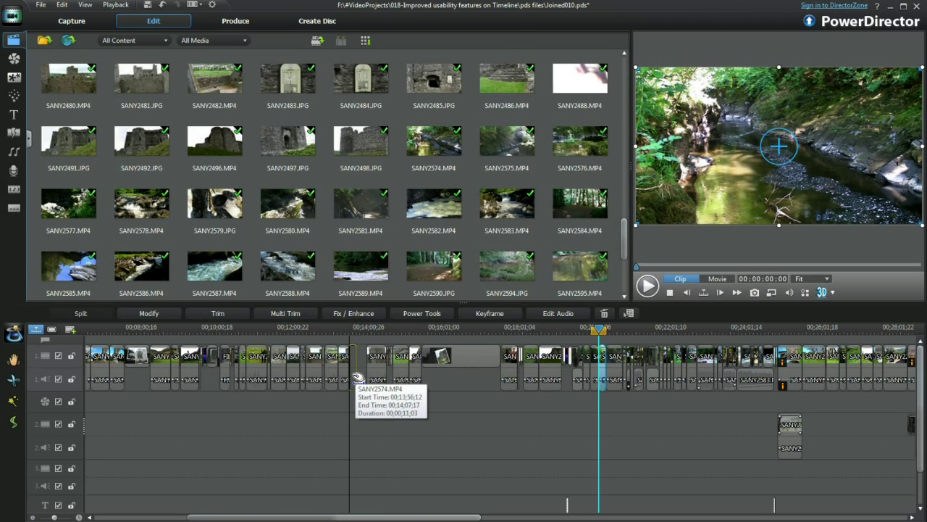
pyautogui.click(352, 371)
pyautogui.rightClick(602, 366)
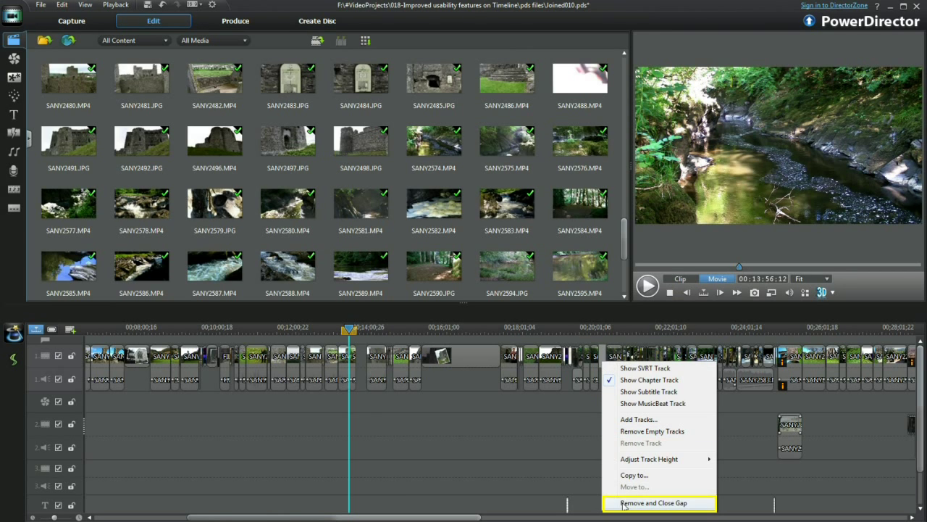
pyautogui.click(627, 505)
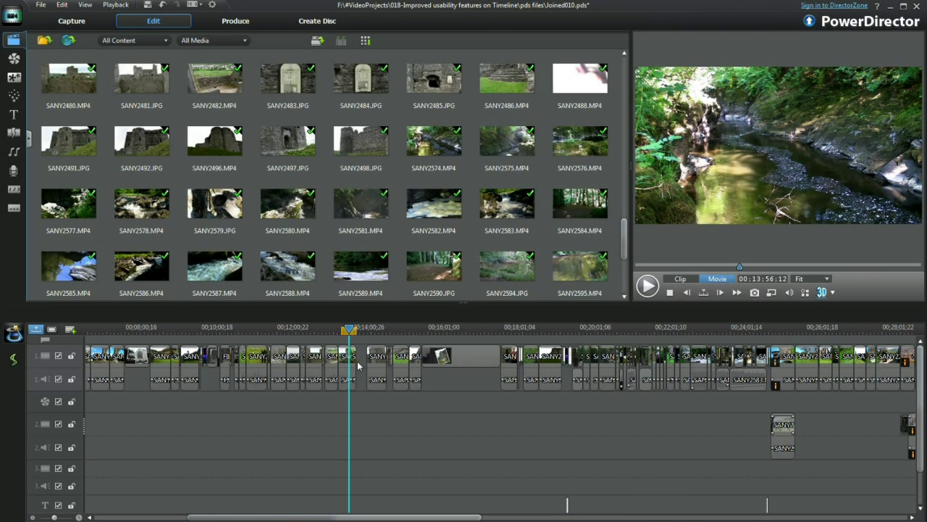
pyautogui.rightClick(362, 363)
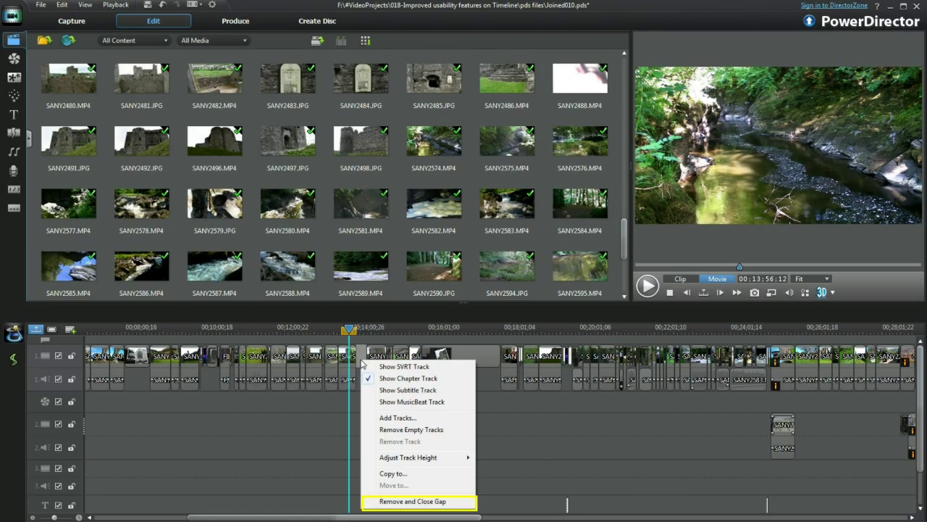
pyautogui.click(390, 501)
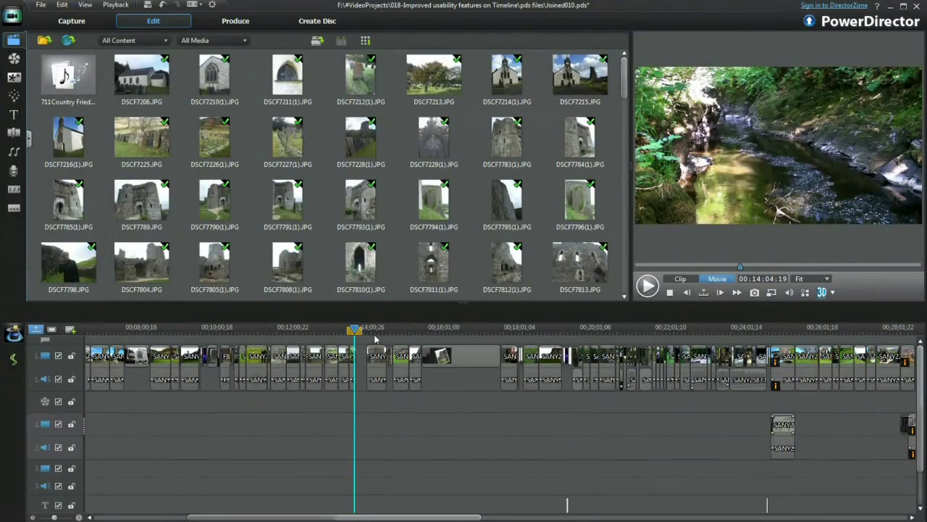
# Zoom in on the gaps and move SANY2574 up against the following clip.
pyautogui.scroll(3, 378, 330)
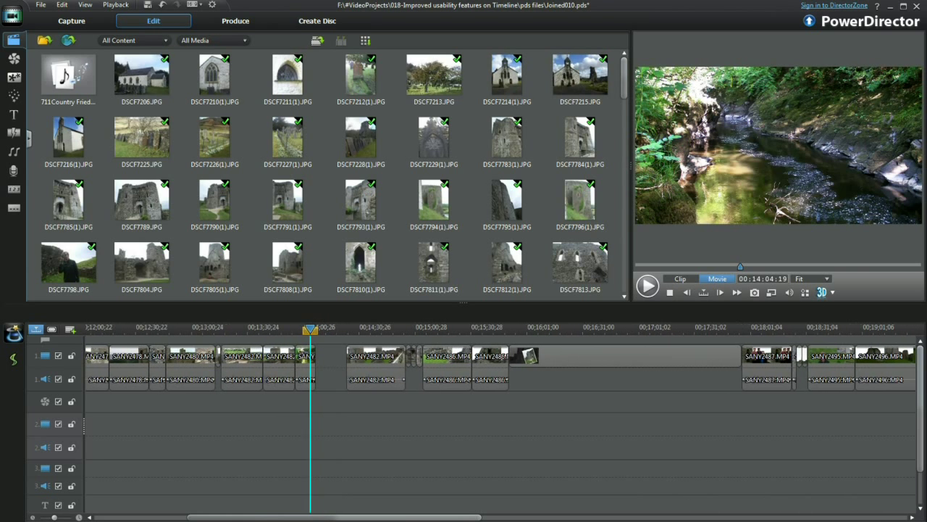
pyautogui.moveTo(335, 332); pyautogui.dragTo(658, 332)
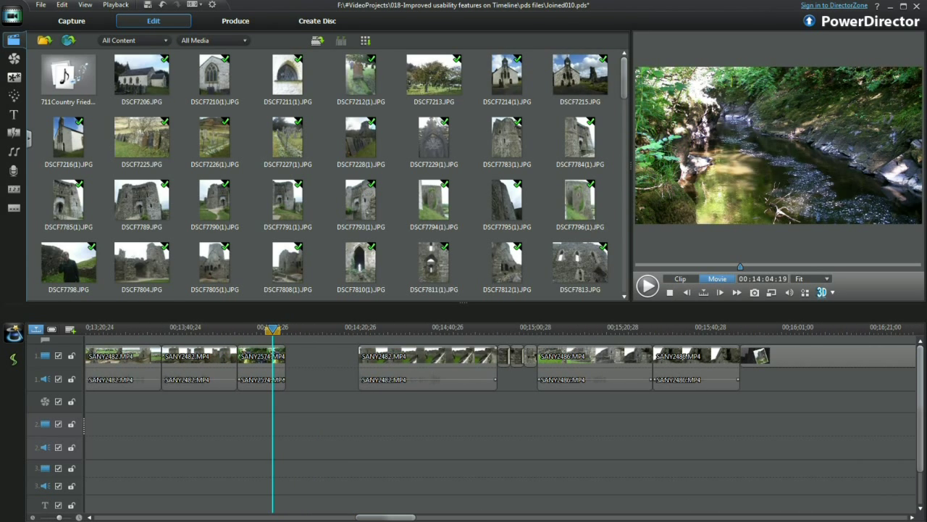
pyautogui.moveTo(384, 519)
pyautogui.mouseDown()
pyautogui.moveTo(358, 519)
pyautogui.moveTo(369, 519)
pyautogui.mouseUp()
pyautogui.click(479, 383)
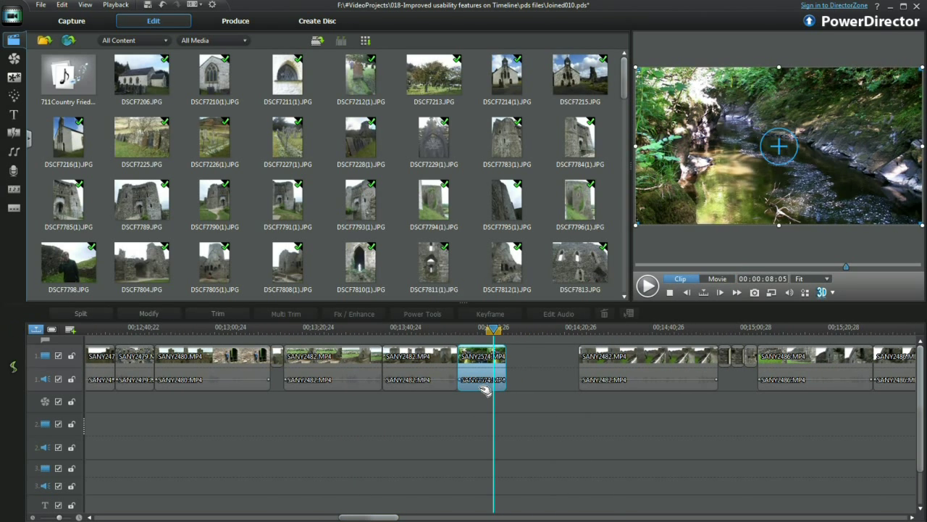
pyautogui.moveTo(482, 373); pyautogui.dragTo(555, 380)
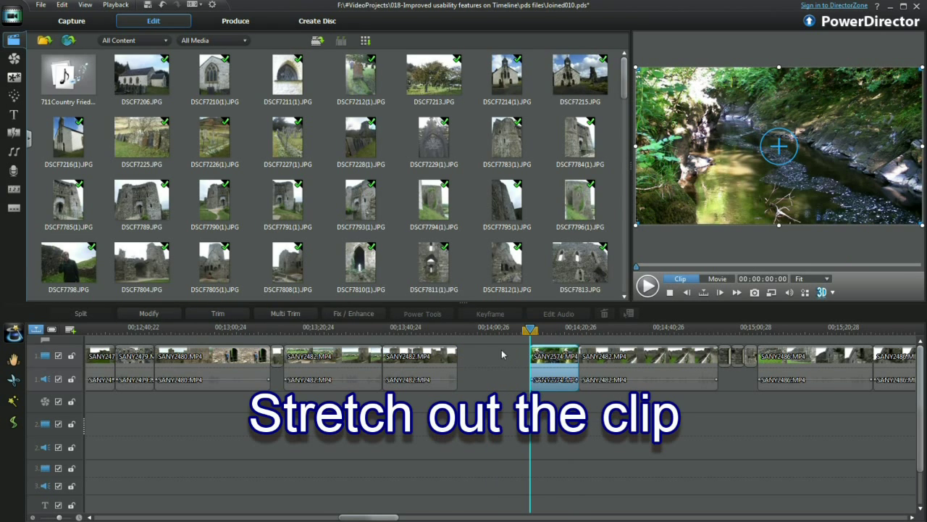
# Extend the SANY2482 clips' edges to fill the gaps around them.
pyautogui.click(451, 358)
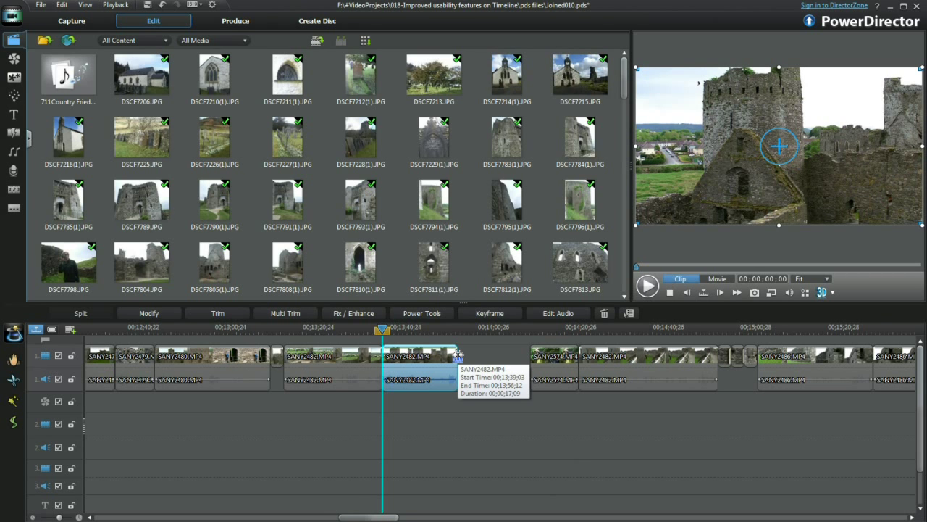
pyautogui.moveTo(458, 355); pyautogui.dragTo(518, 363)
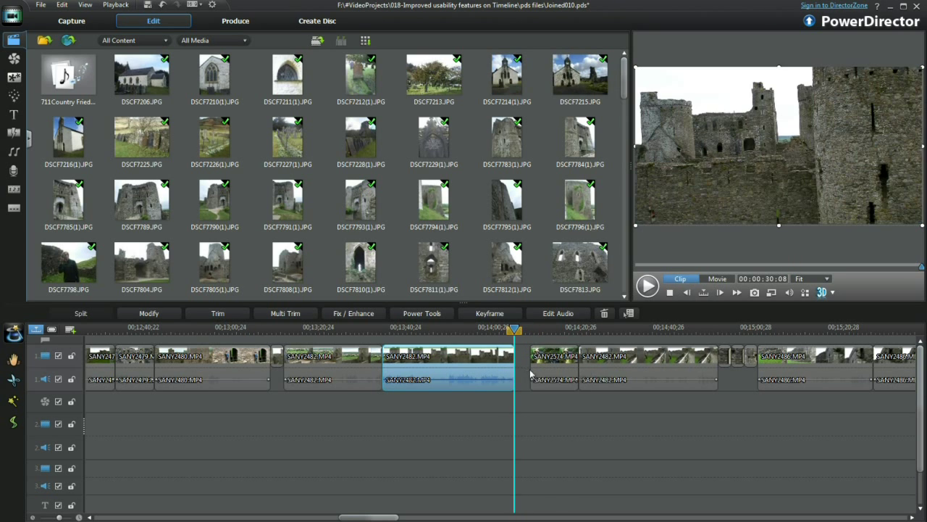
pyautogui.click(542, 373)
pyautogui.click(581, 365)
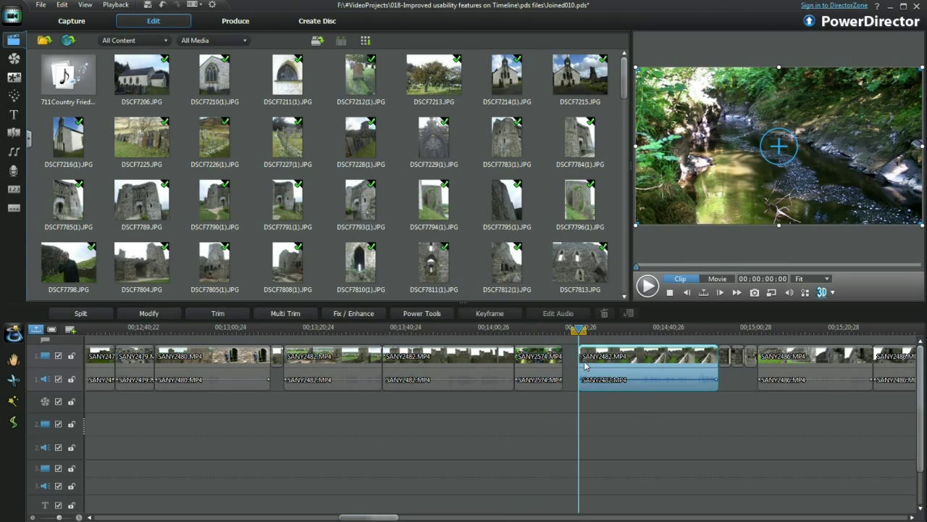
pyautogui.moveTo(580, 364); pyautogui.dragTo(563, 370)
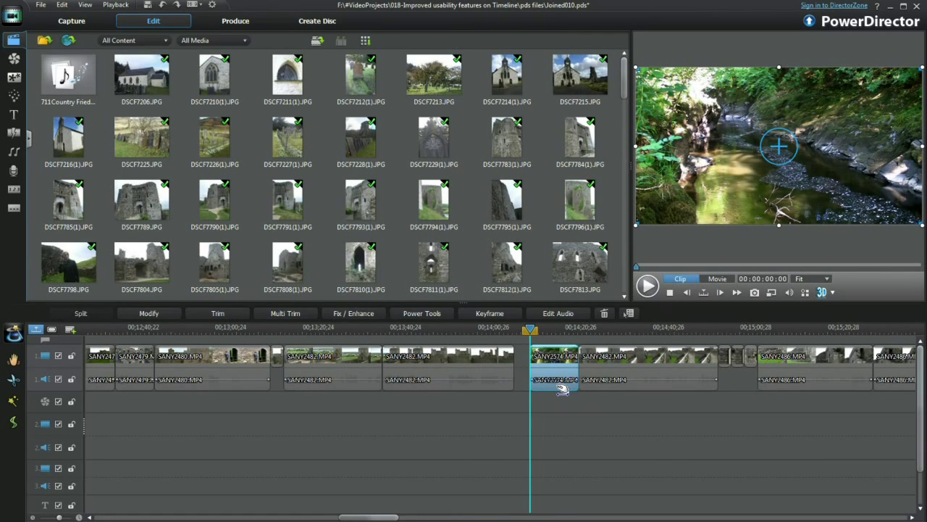
# Move the SANY2574 clip down to track 2, starting at 00;13;58;05.
pyautogui.moveTo(563, 389); pyautogui.dragTo(558, 449)
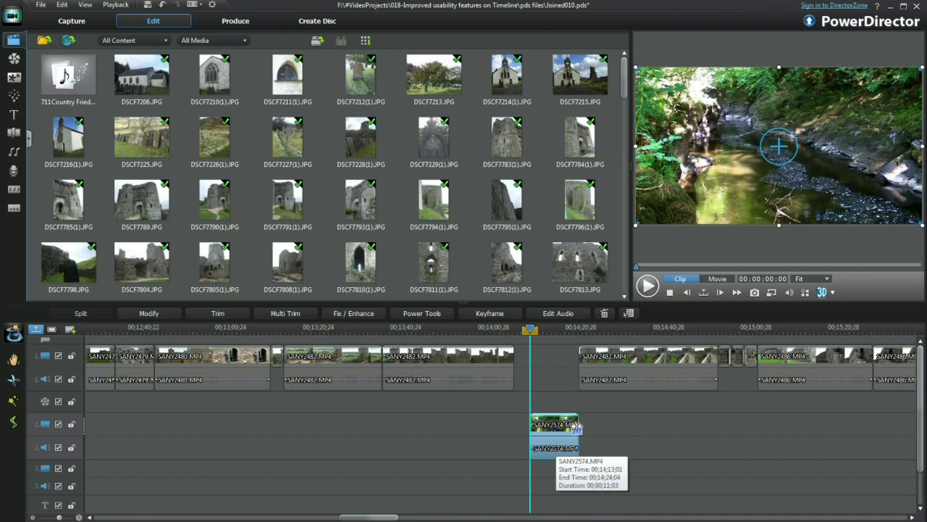
pyautogui.click(577, 427)
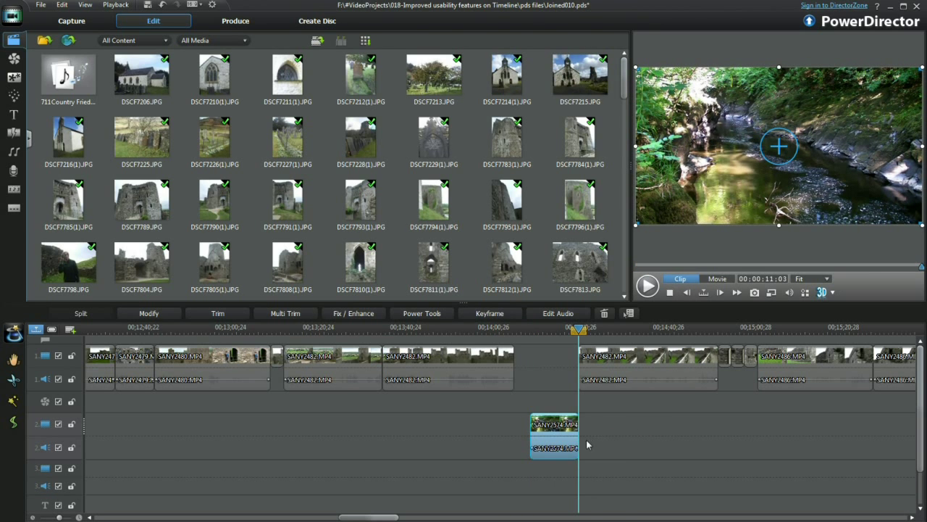
pyautogui.click(533, 430)
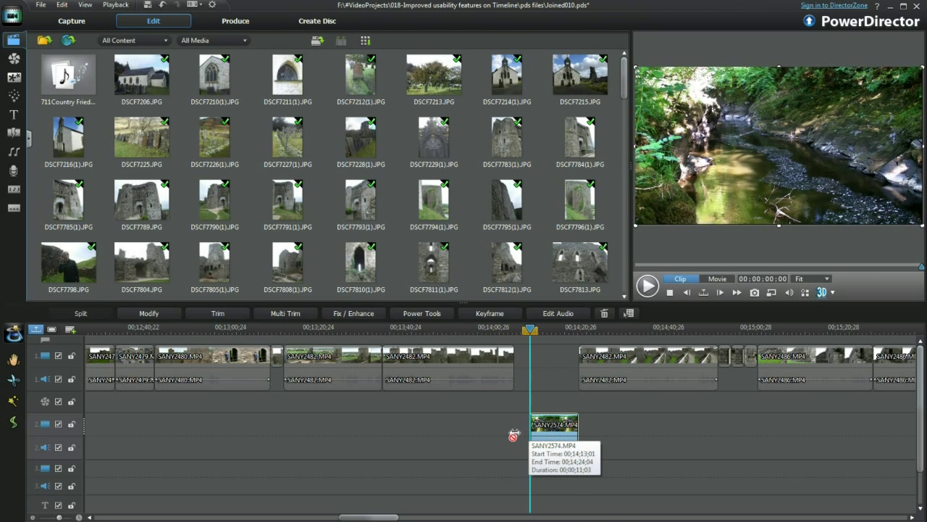
pyautogui.click(555, 433)
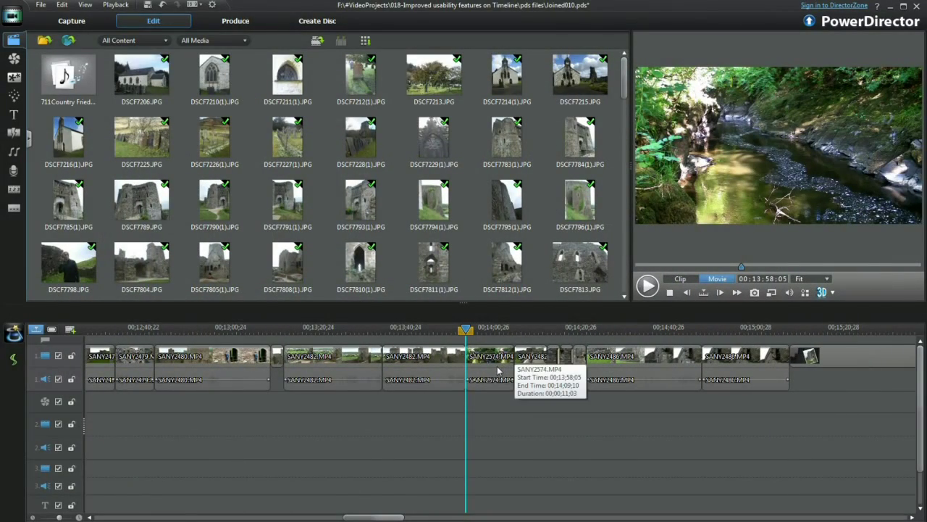
pyautogui.click(499, 371)
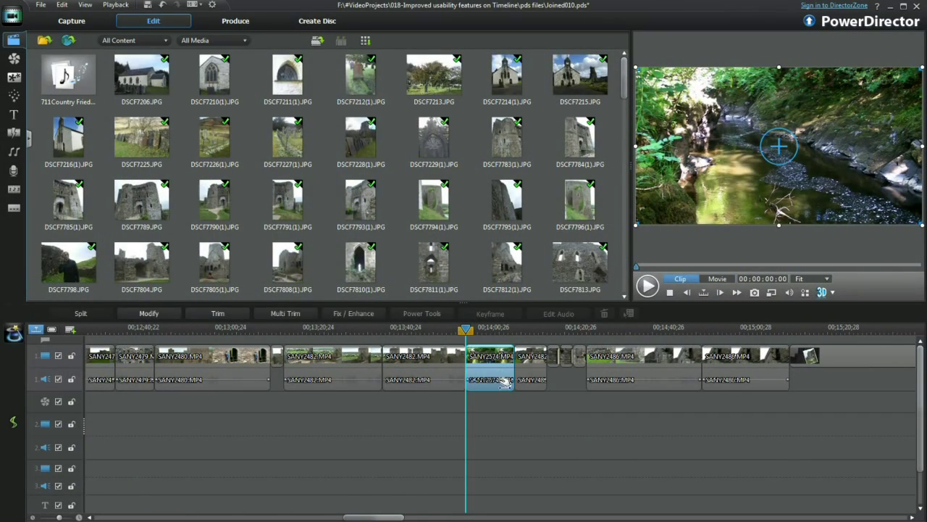
pyautogui.moveTo(505, 382); pyautogui.dragTo(548, 440)
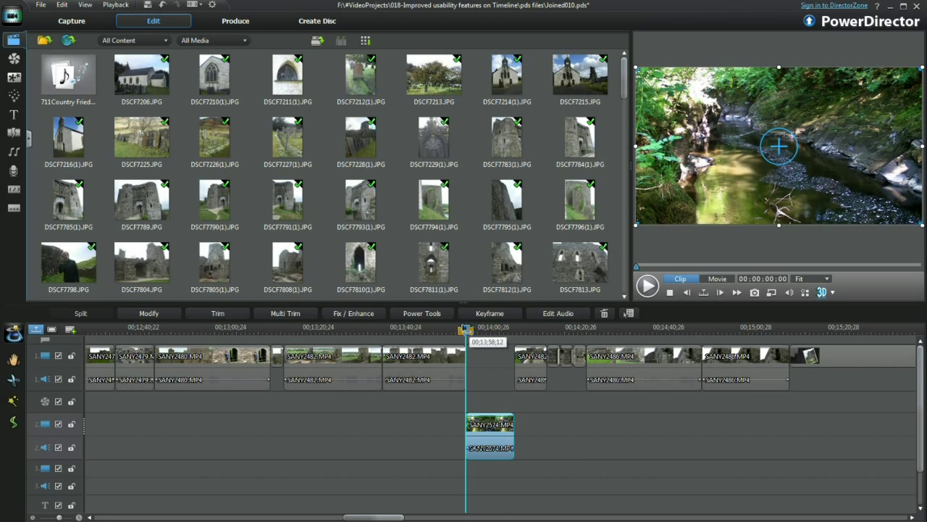
# In Power Tools, set SANY2574's Video Speed length to 00:00:18:19 (0.60x).
pyautogui.click(437, 316)
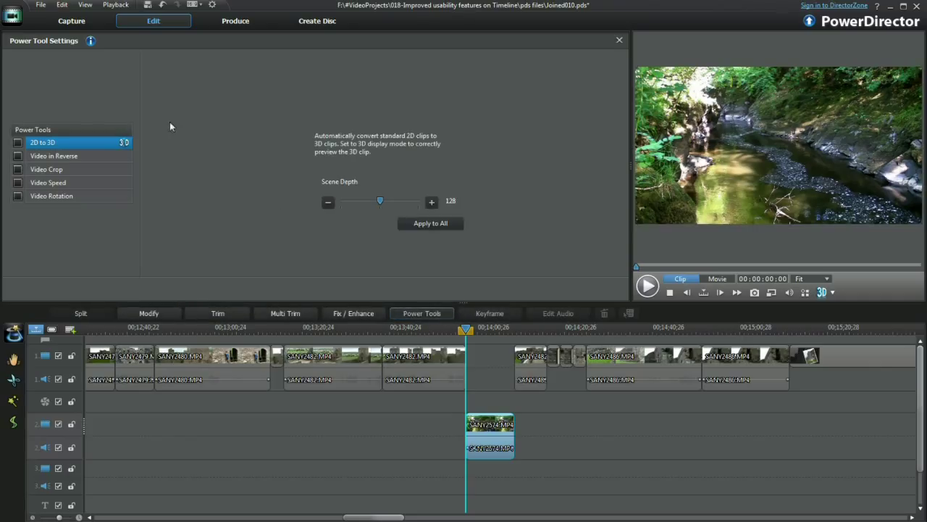
pyautogui.click(18, 183)
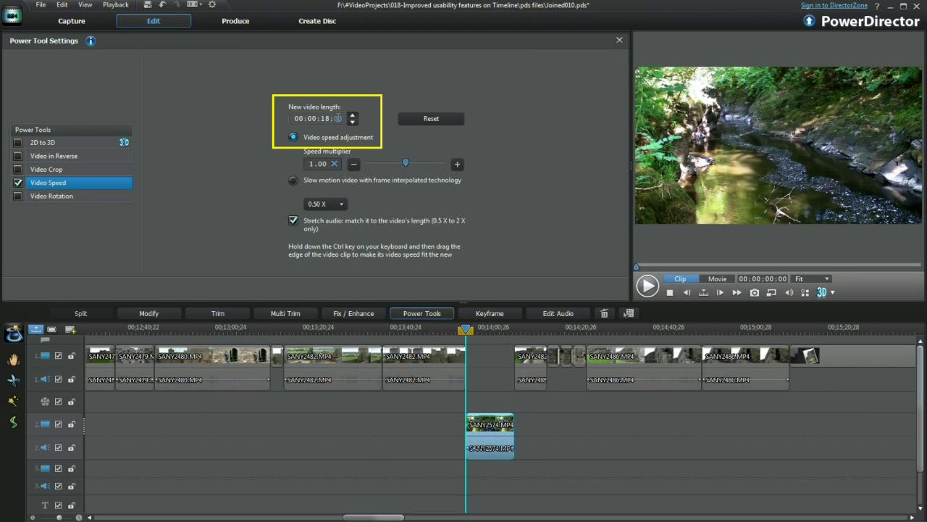
pyautogui.write('9')
pyautogui.press('Return')
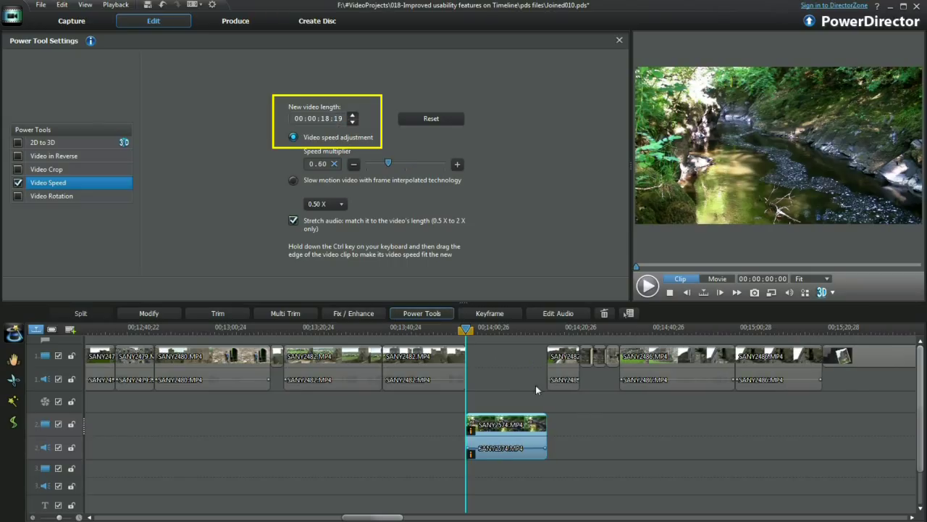
pyautogui.click(571, 387)
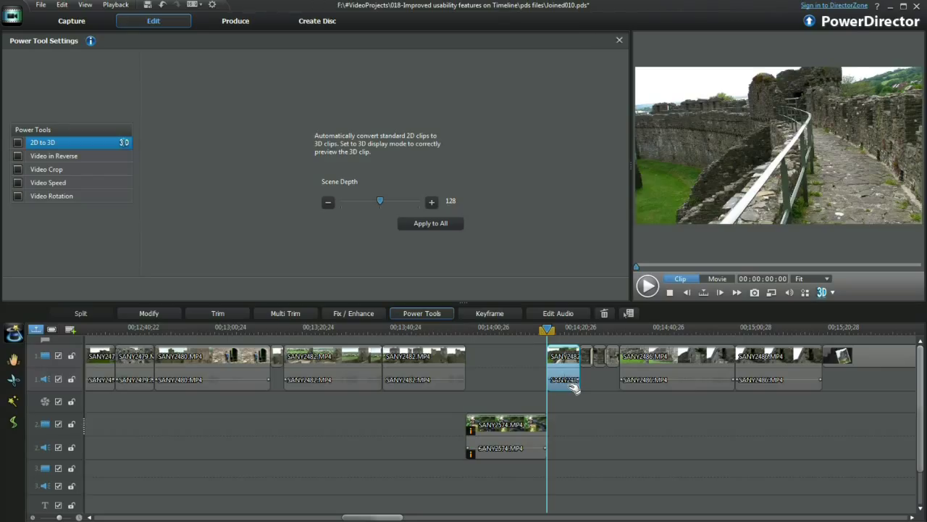
# Remove the short clip on track 1 and move SANY2574 up into its place.
pyautogui.rightClick(572, 388)
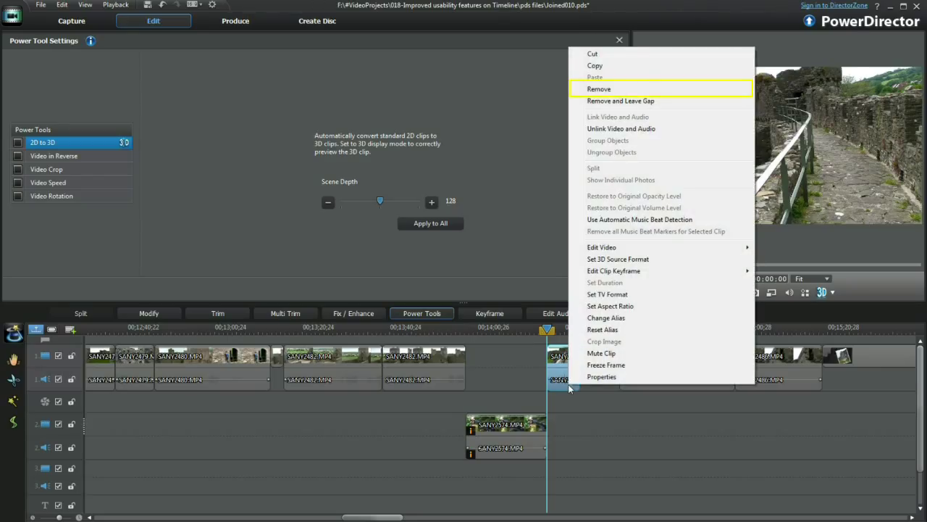
pyautogui.click(600, 89)
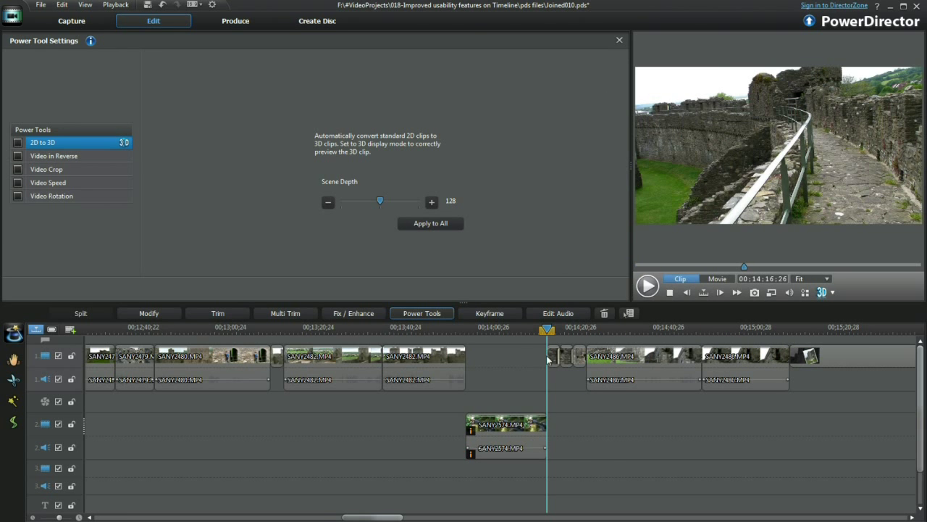
pyautogui.moveTo(493, 426); pyautogui.dragTo(569, 411)
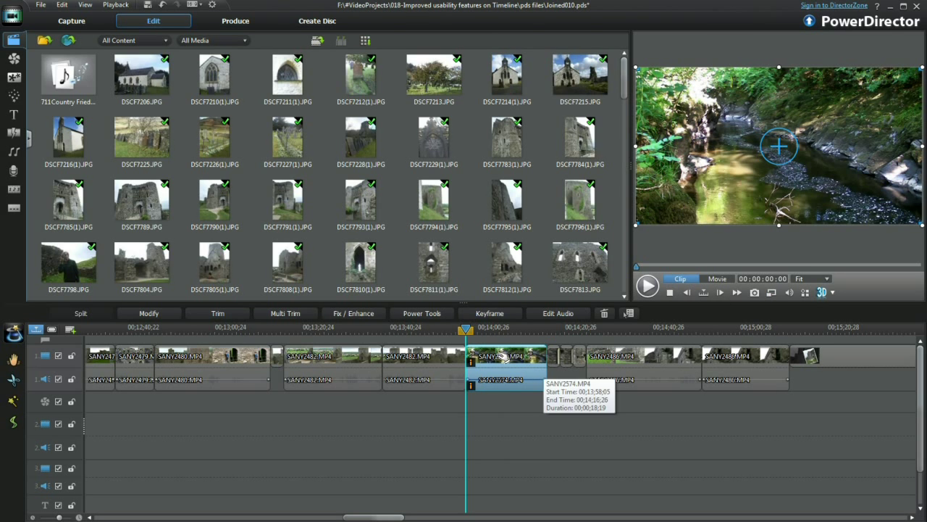
# Trim SANY2574's end to 00;00;09;25, previewing the new cut point.
pyautogui.click(488, 332)
pyautogui.moveTo(489, 337); pyautogui.dragTo(537, 339)
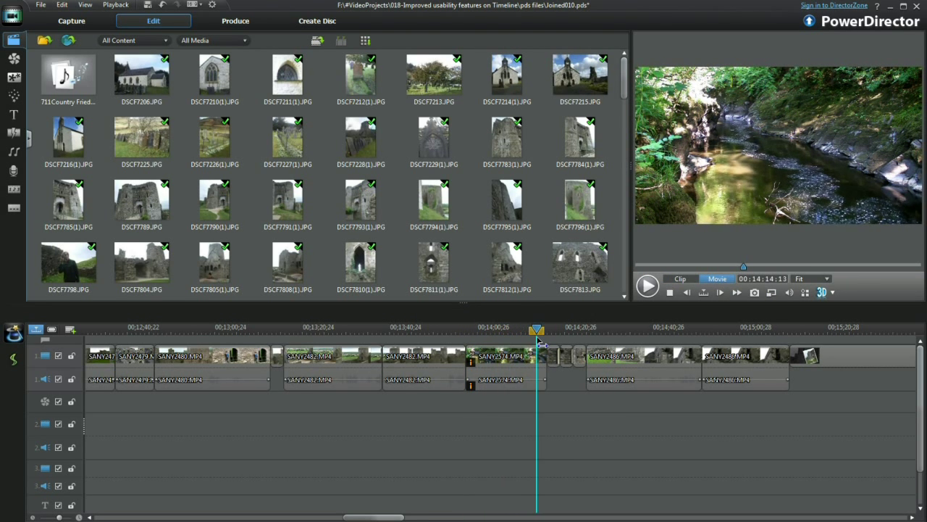
pyautogui.click(531, 379)
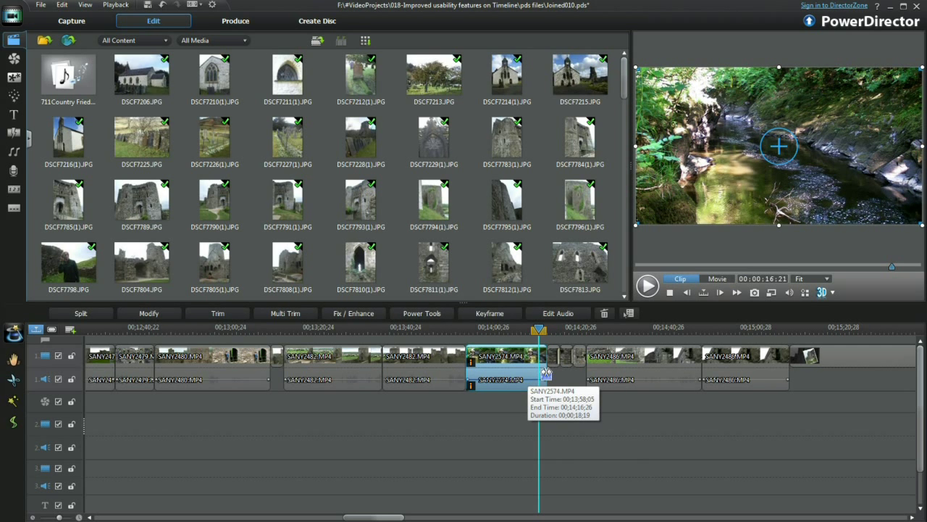
pyautogui.moveTo(547, 374); pyautogui.dragTo(509, 374)
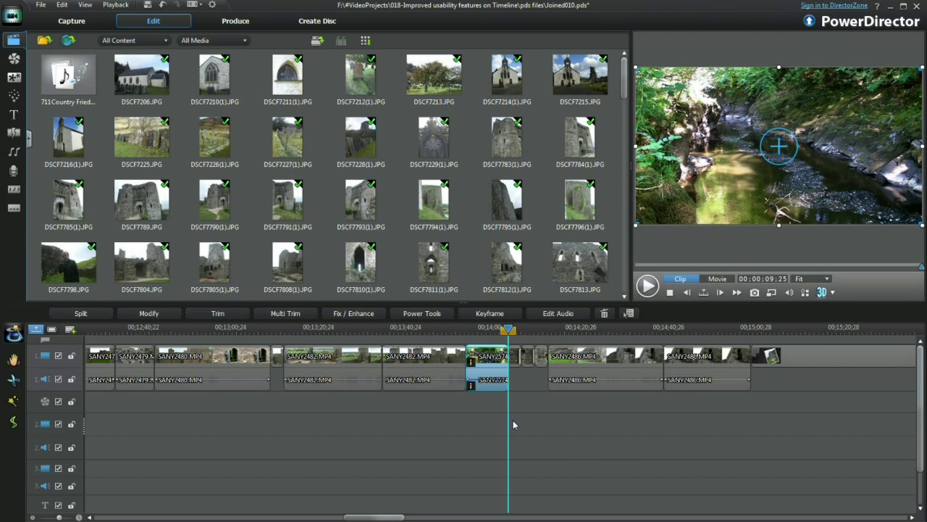
pyautogui.moveTo(508, 340)
pyautogui.mouseDown()
pyautogui.moveTo(482, 341)
pyautogui.moveTo(499, 341)
pyautogui.mouseUp()
pyautogui.click(501, 365)
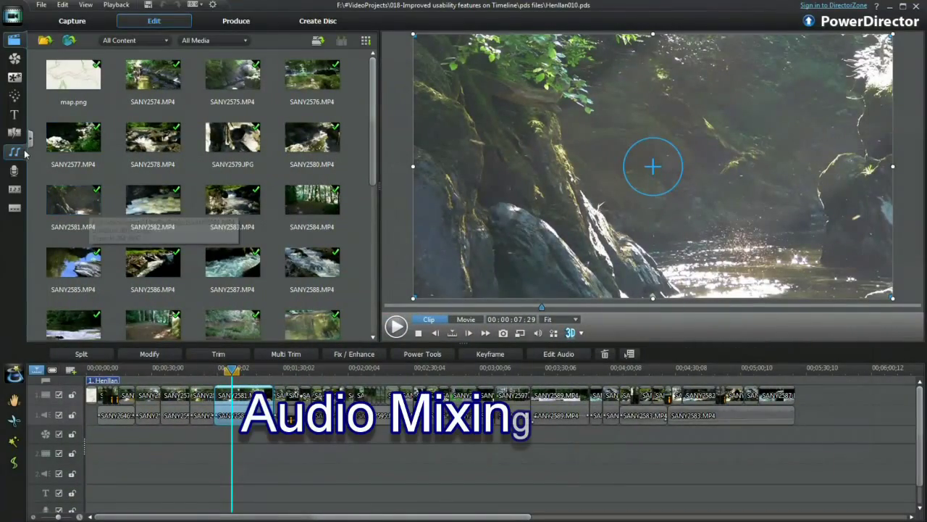
# Normalize the Audio 1 track's volume in the Audio Mixing Room.
pyautogui.click(13, 151)
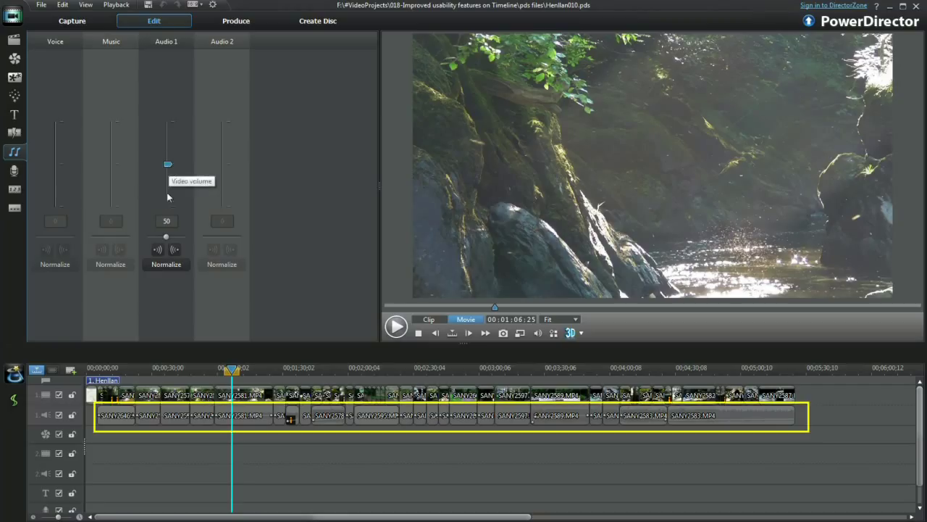
pyautogui.click(166, 266)
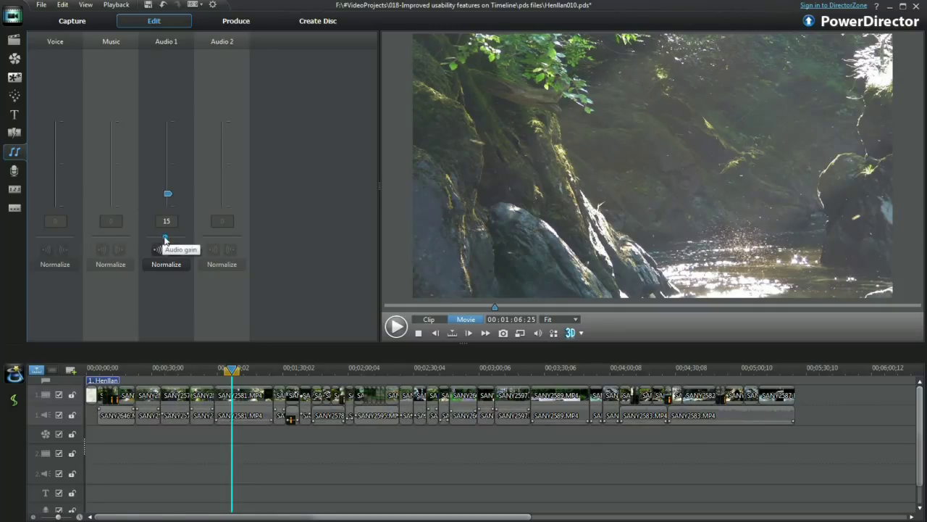
# Raise the Audio 1 gain knob slightly so its level reads 15.
pyautogui.moveTo(165, 238); pyautogui.dragTo(170, 240)
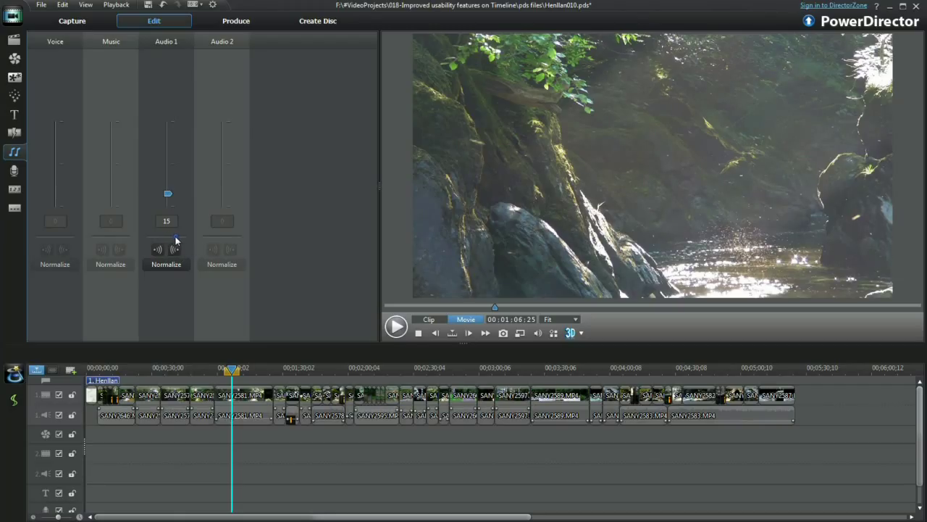